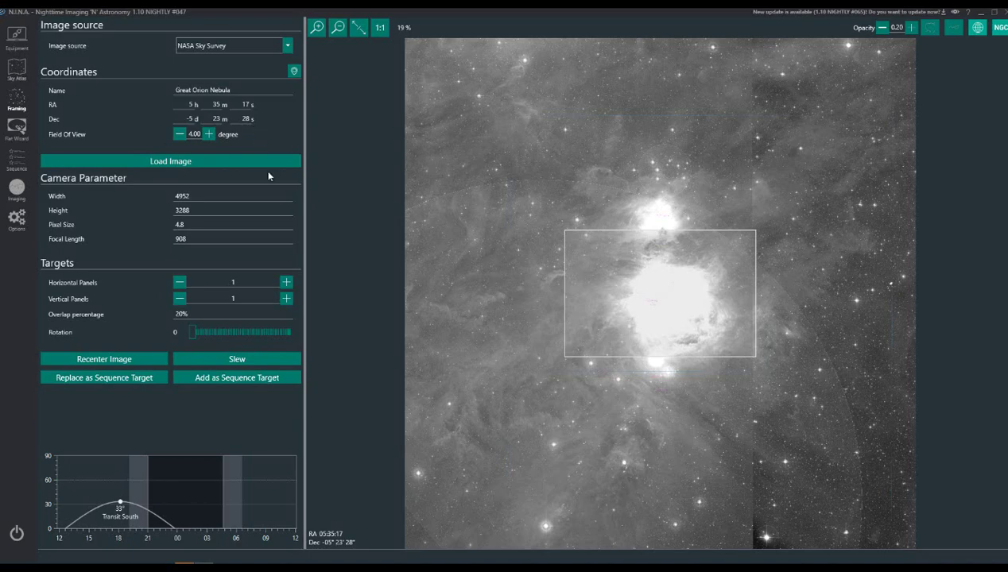
Replace the framing target name by searching m45 and choosing Seven Sisters
drag(256, 90, 125, 137)
text(m45)
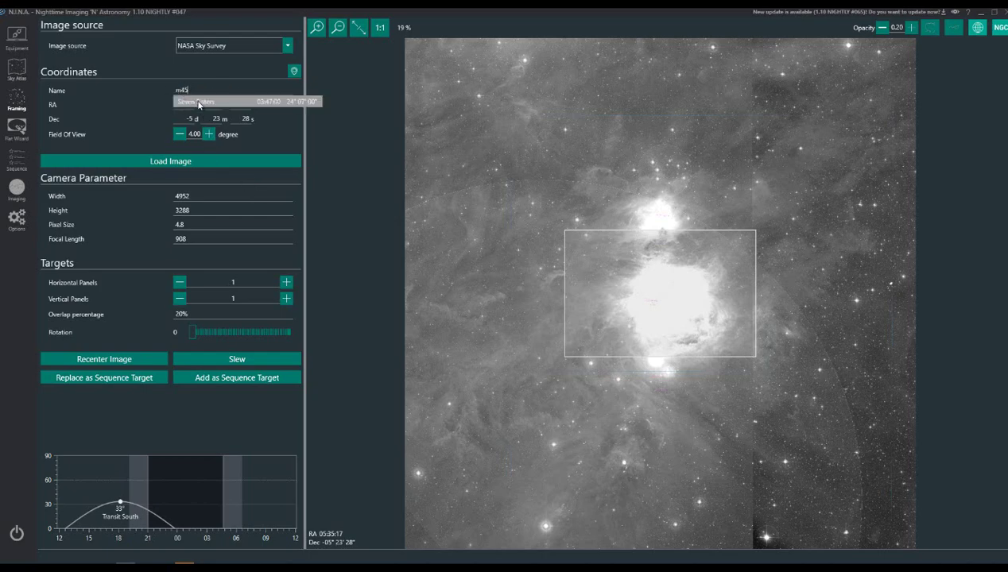
click(199, 102)
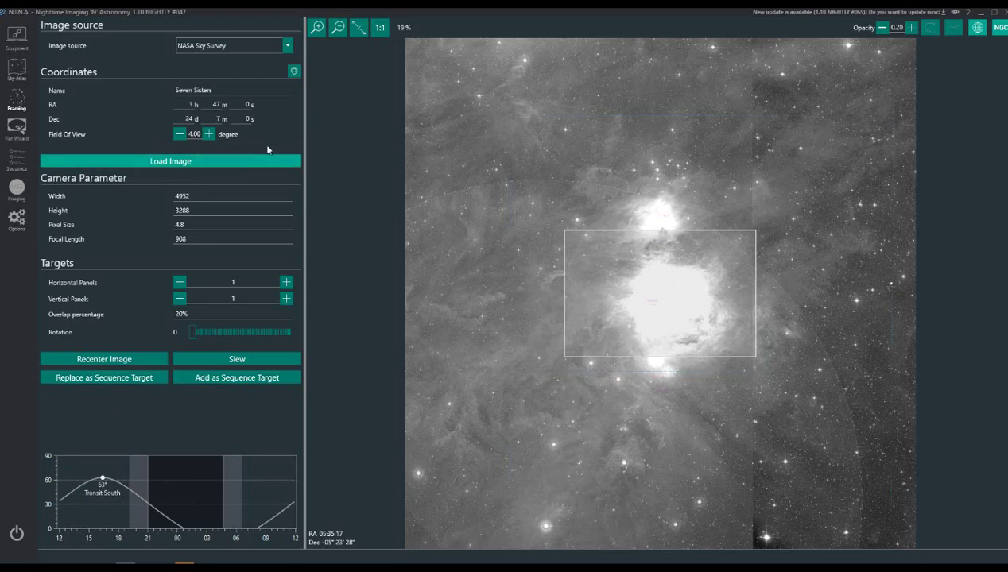
Load the Seven Sisters survey image and replace the sequence target with it
click(188, 162)
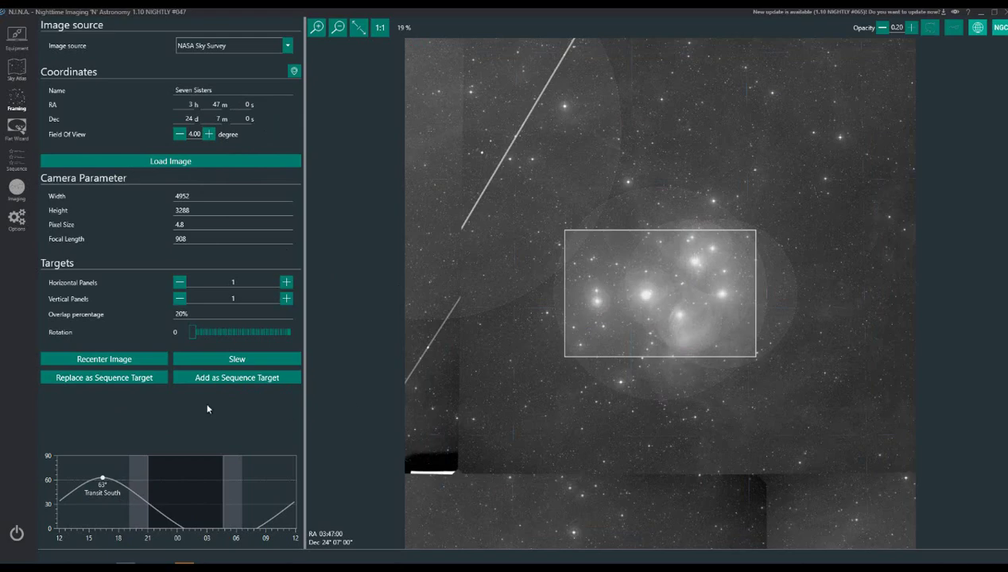
click(112, 381)
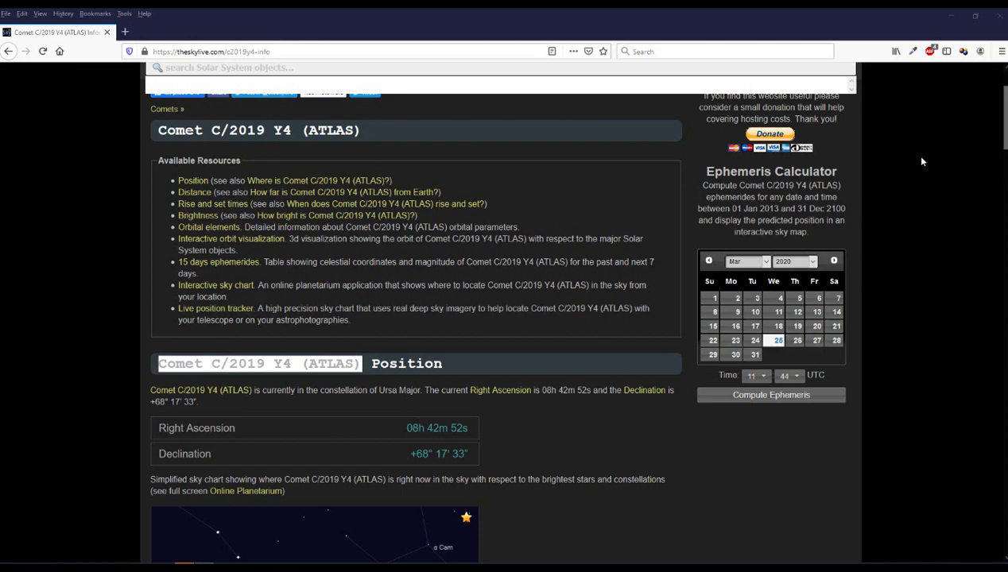
Read Comet C/2019 Y4 (ATLAS)'s RA 08h 42m 52s and Dec +68° 17' 33" on TheSkyLive
click(1005, 141)
scroll(1004, 142, up, 2)
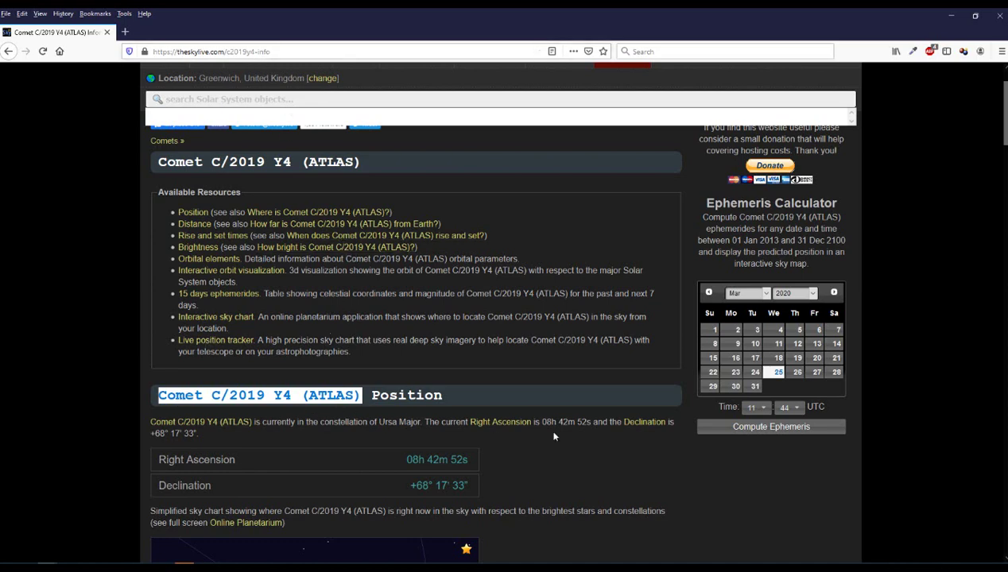
click(882, 329)
scroll(887, 330, down, 2)
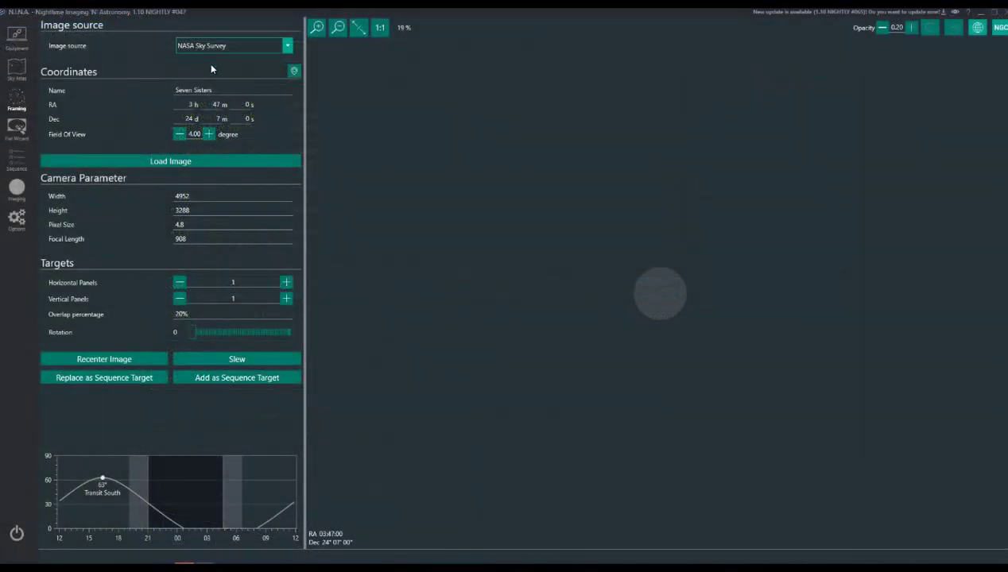
Rename the framing target to 'Altias Comet'
drag(224, 89, 152, 92)
text(Atlas)
key(BackSpace)
key(BackSpace)
text(ias Comet)
Enter the framing coordinates RA 8h 42m 52s and Dec 68° 18' 33"
double_click(191, 105)
text(8)
key(Tab)
text(42)
key(Delete)
double_click(188, 118)
text(68)
double_click(221, 118)
text(17)
double_click(246, 118)
text(60)
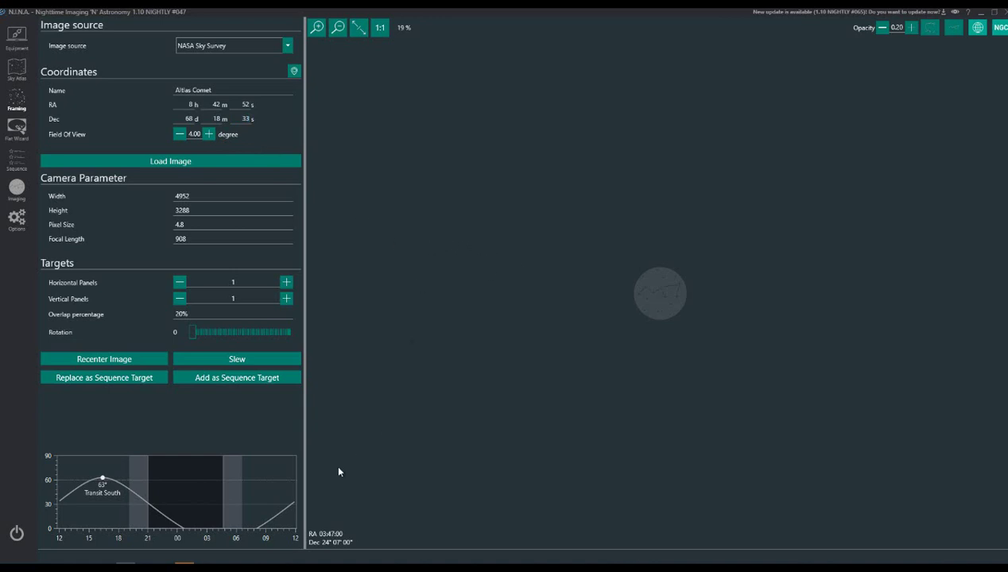
Load the survey image at RA 8h 42m 52s, Dec 68° 18' 33" and set it as sequence target
click(212, 163)
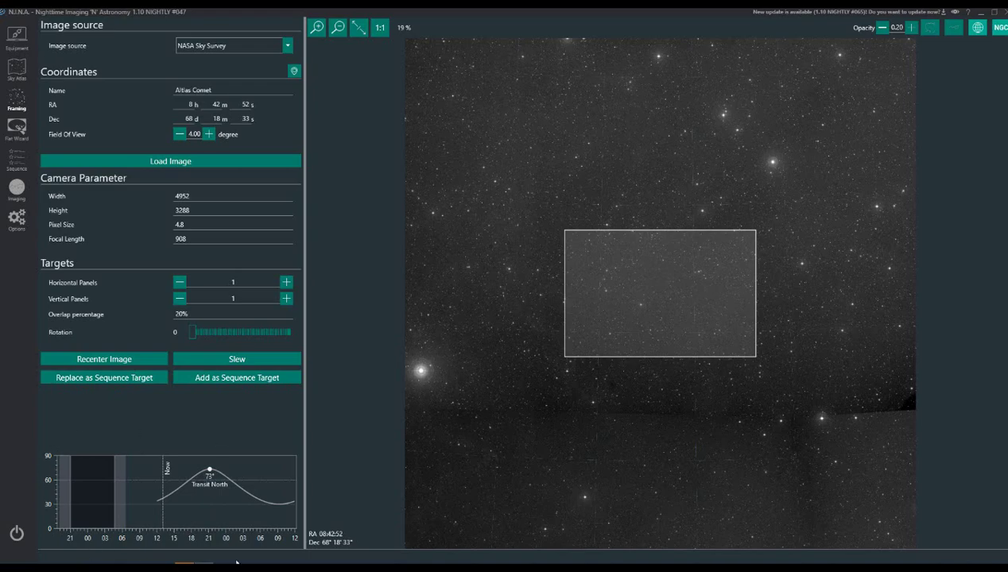
click(131, 380)
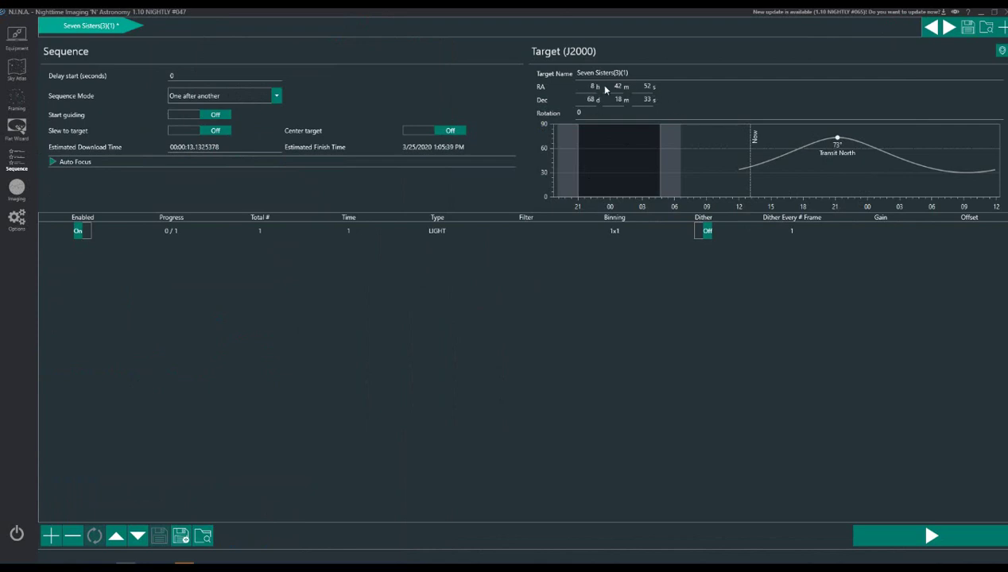
Rename the sequence target to 'Atlas Comet'
click(579, 72)
triple_click(580, 72)
text(Atlas)
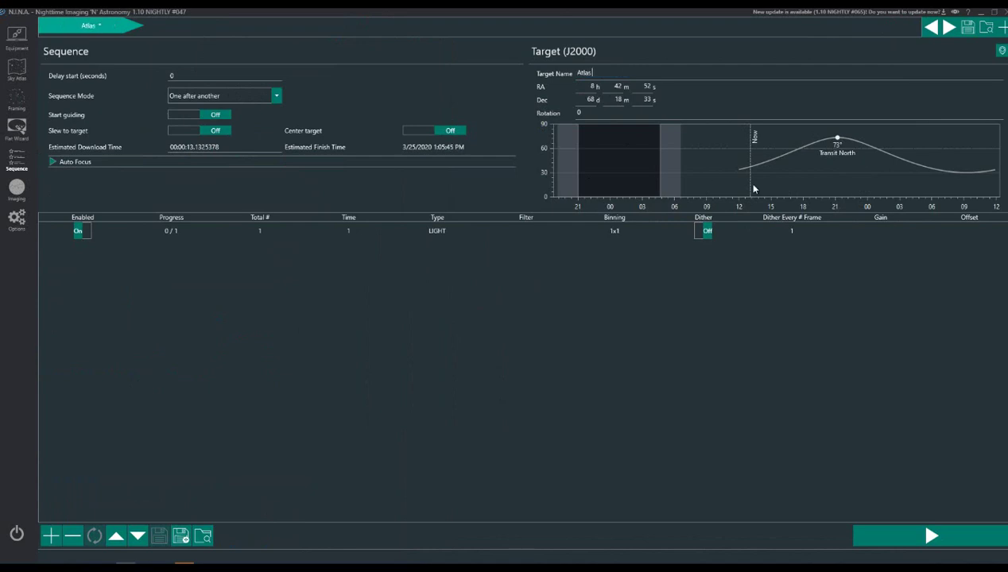
text( Comet)
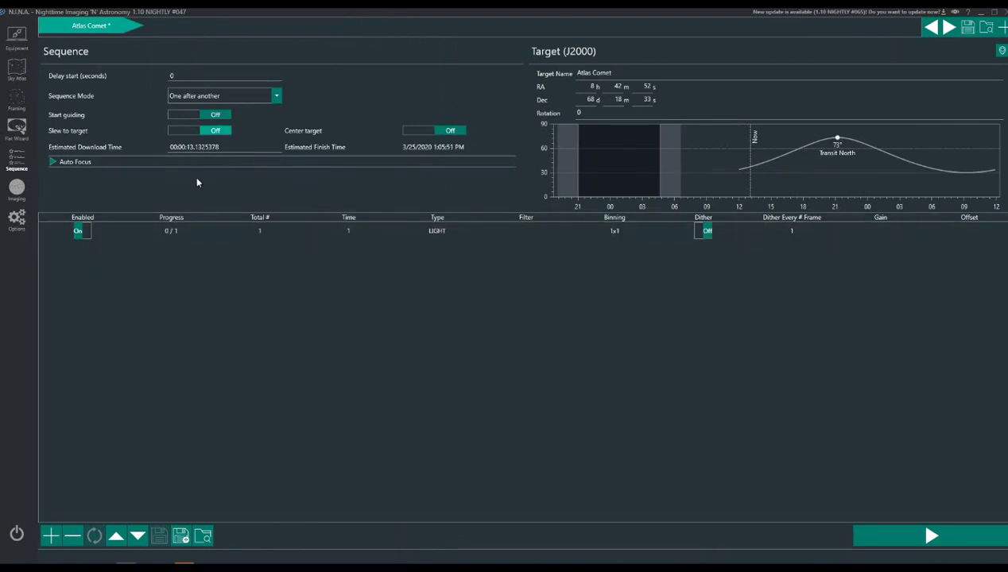
Switch on Start guiding, Slew to target and Center target for the sequence
click(169, 116)
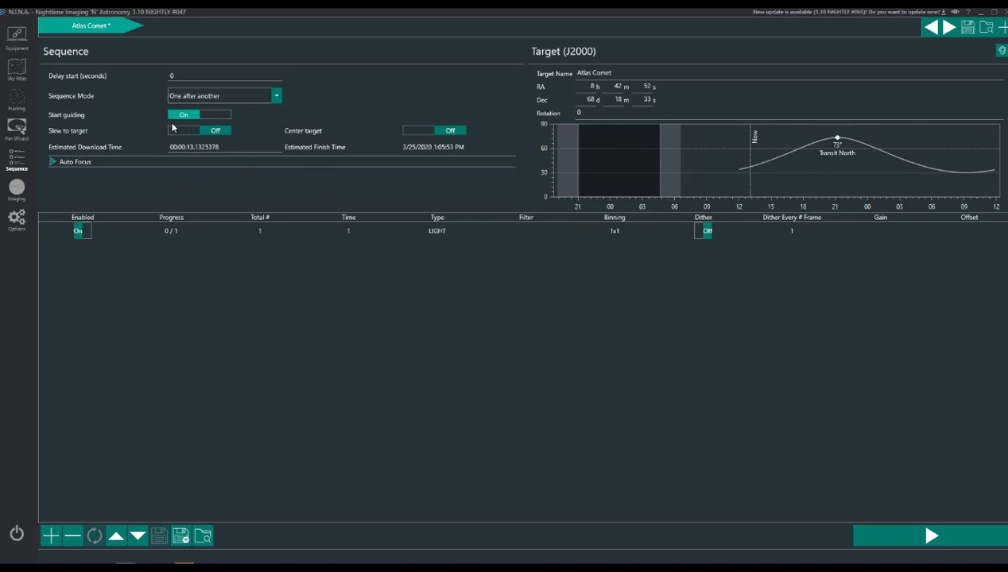
click(173, 133)
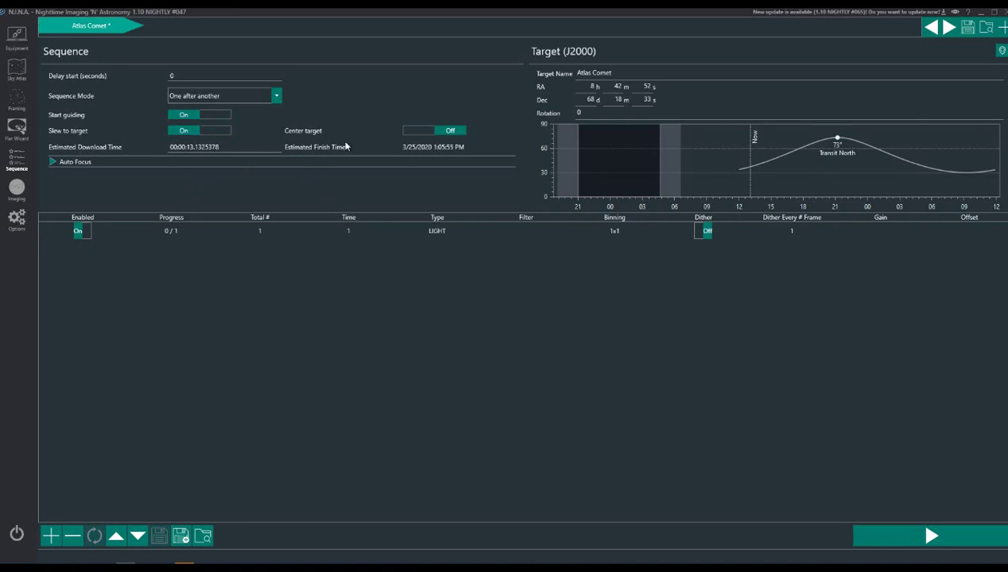
click(405, 132)
click(204, 232)
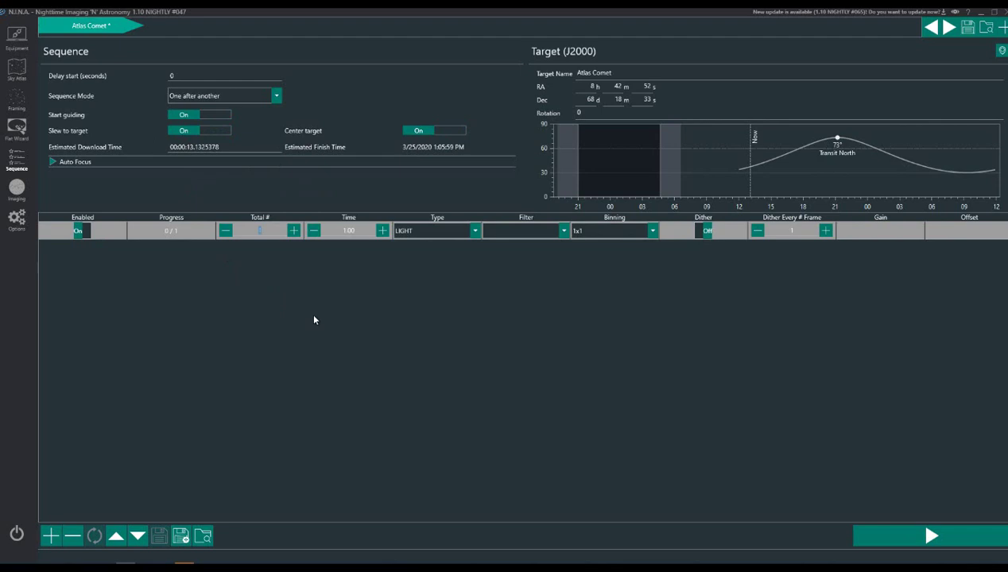
Set the light frames to 500 exposures of 15 s at gain 10 and offset 10
text(500)
click(365, 231)
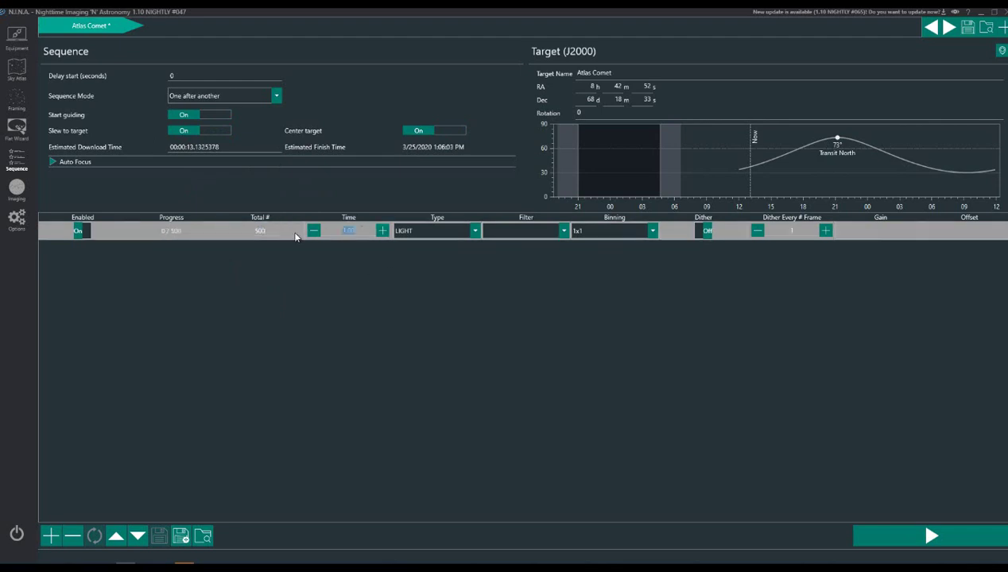
text(15)
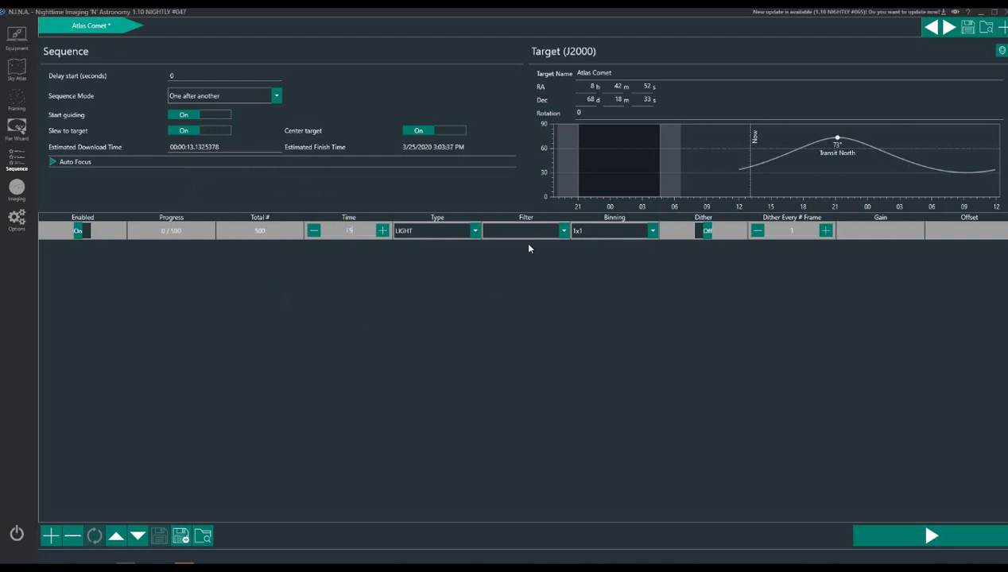
click(882, 229)
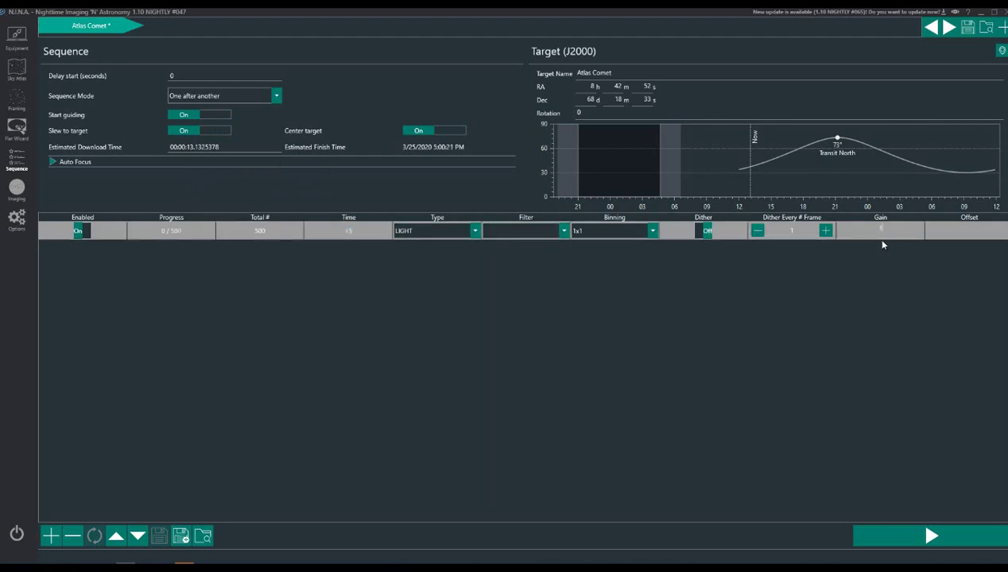
text(10)
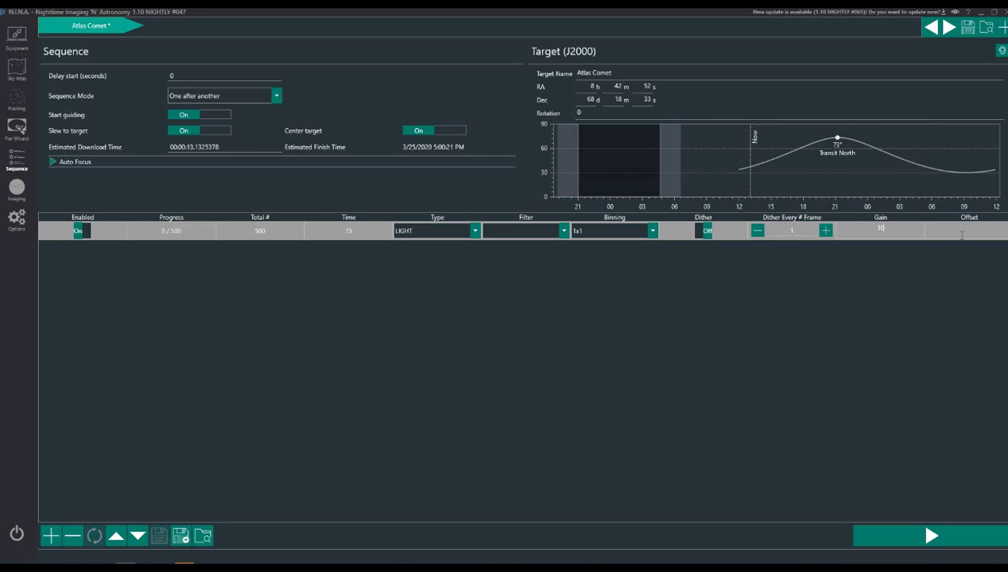
key(Tab)
text(10)
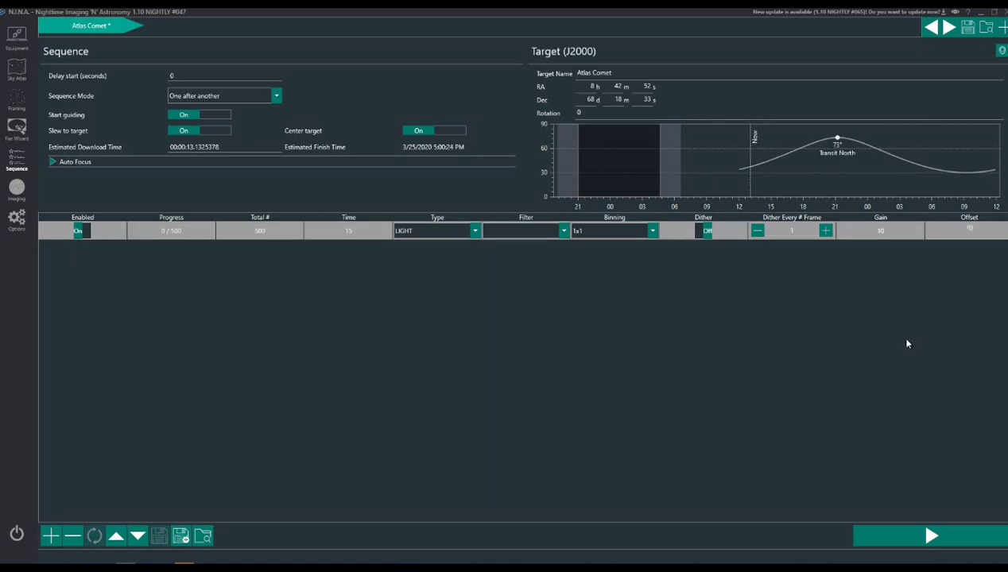